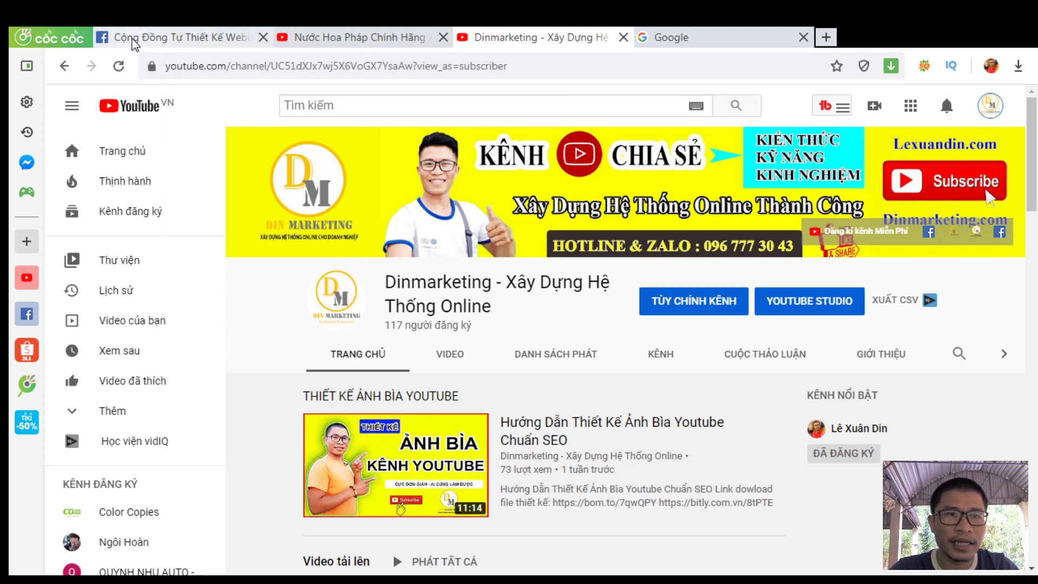
Look over the Facebook group and Nước Hoa Pháp tabs, then return to the Dinmarketing YouTube tab
click(144, 38)
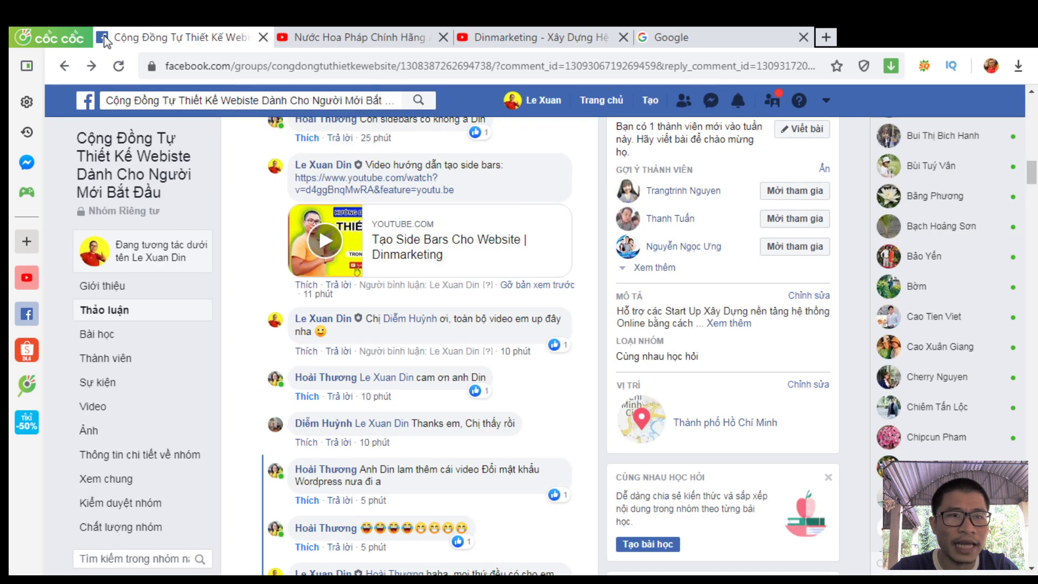
click(331, 46)
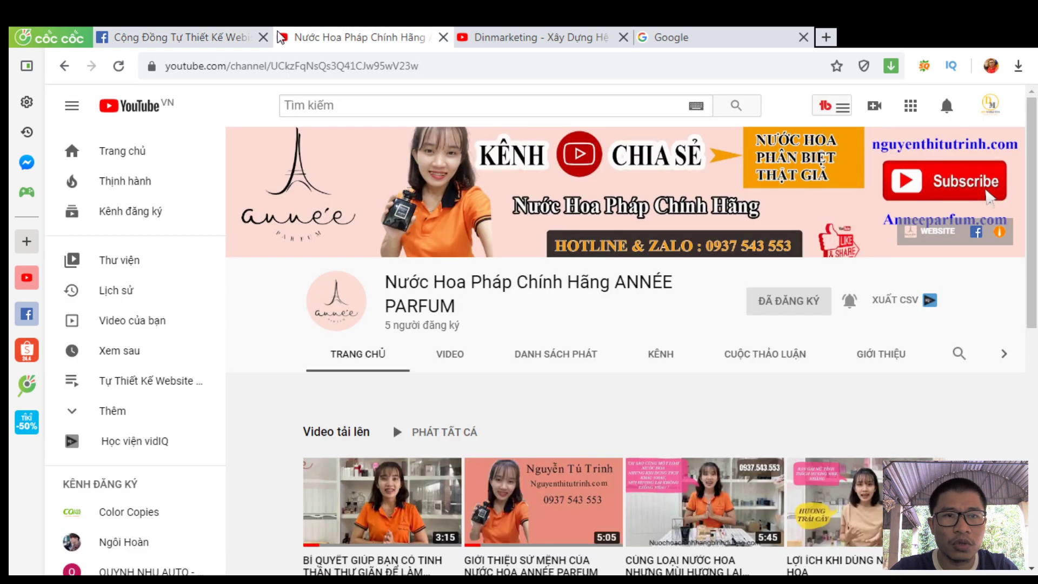
click(517, 37)
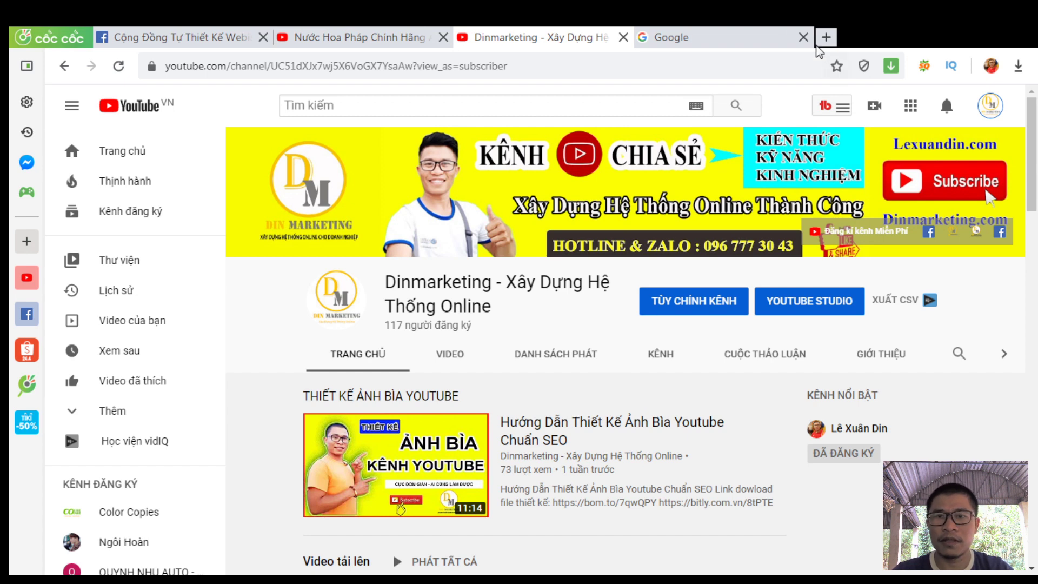
Load dinmarketing.com in the Google tab, then enter lexuandin.com/login as the next address
click(688, 36)
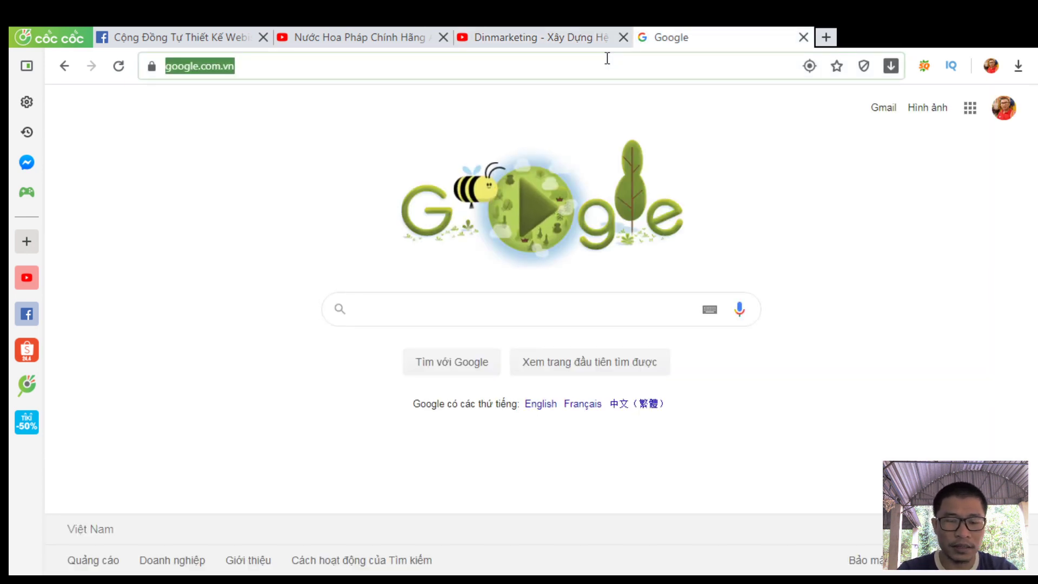
text(din)
key(Return)
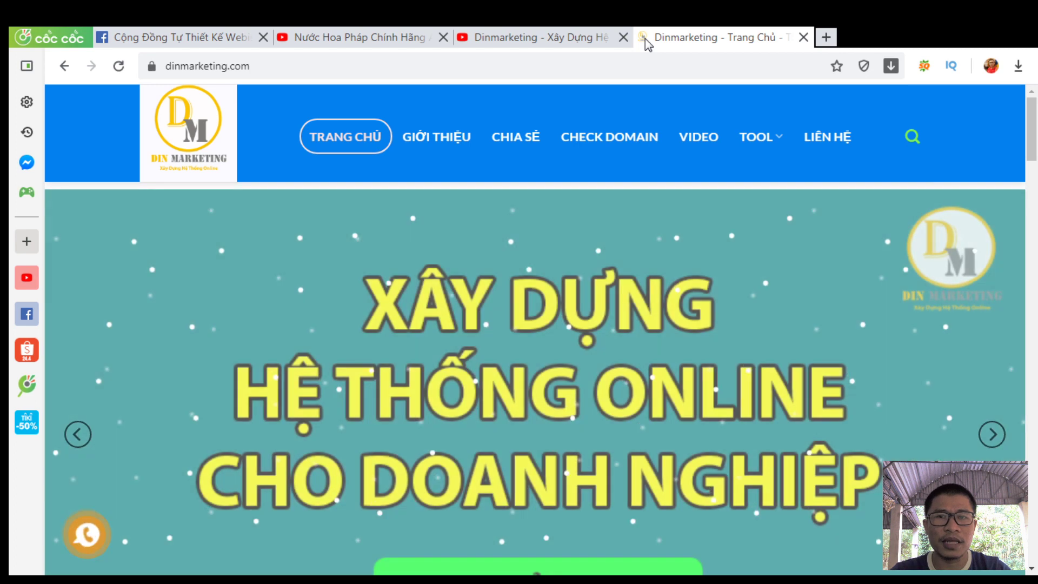
click(599, 66)
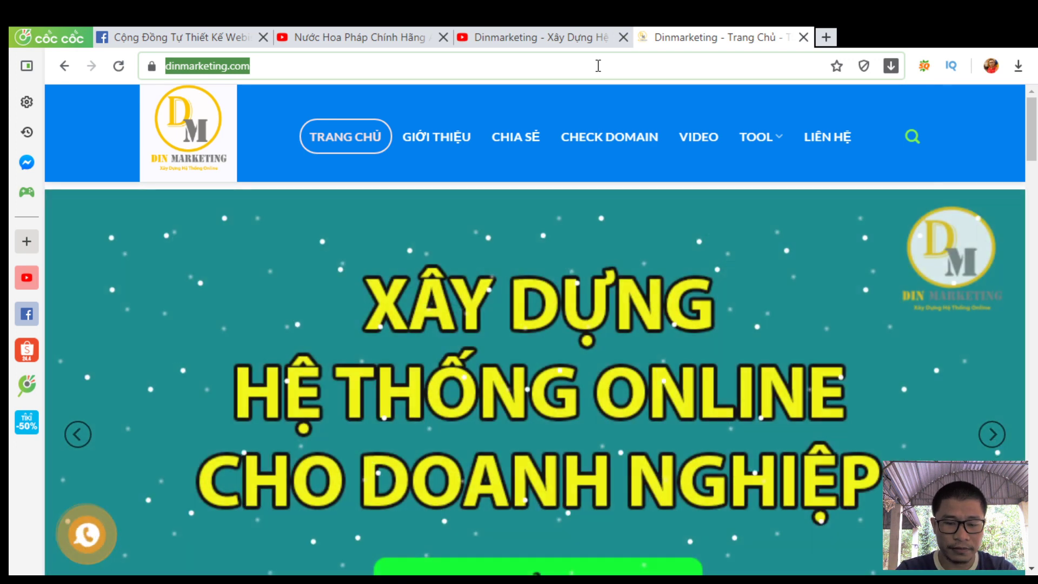
text(lexuandin.com)
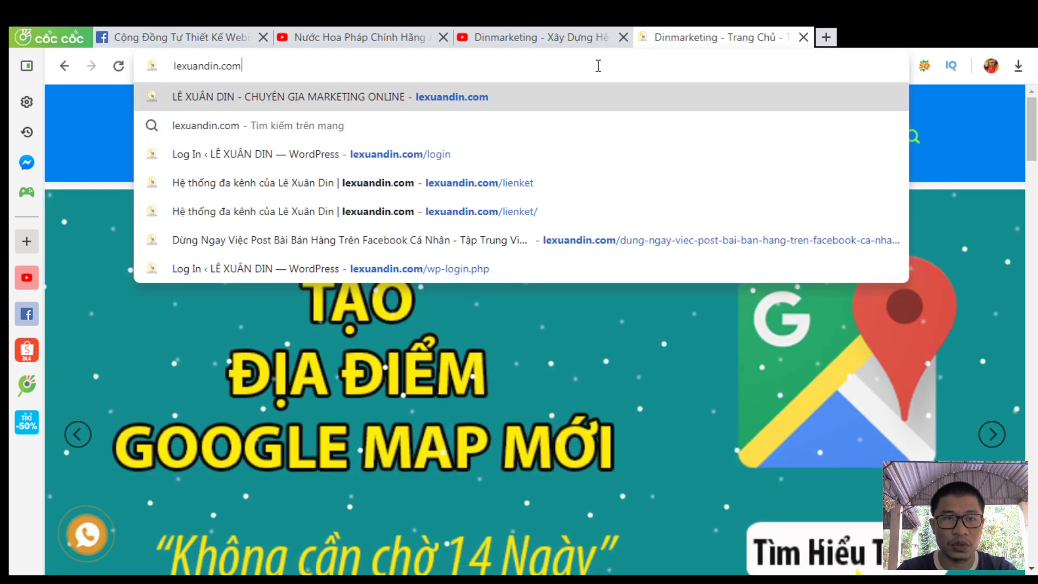
text(/login)
Open the lexuandin.com login page and sign in with the browser's saved credentials
key(Return)
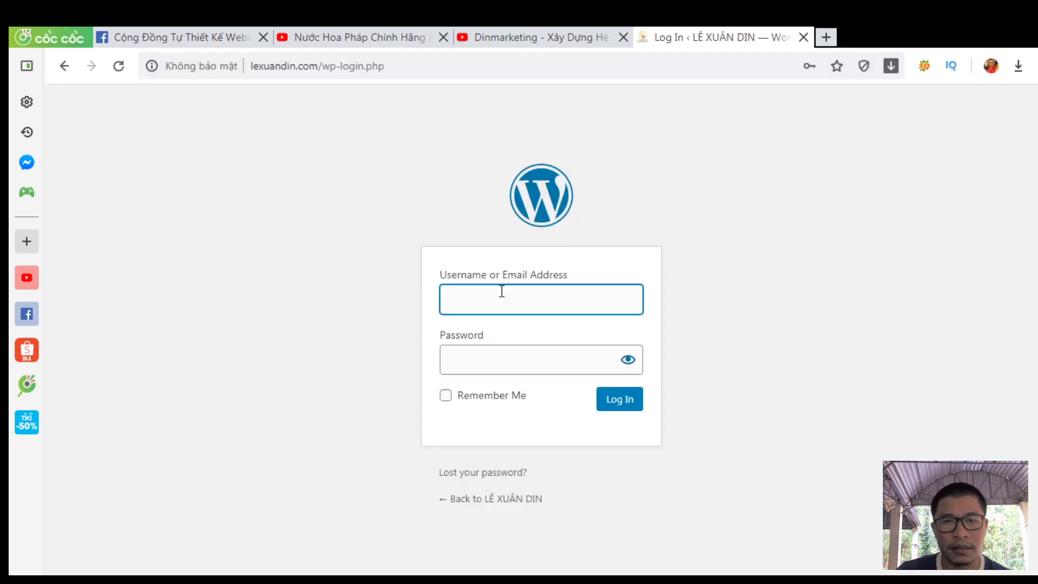
click(499, 307)
click(489, 343)
click(622, 401)
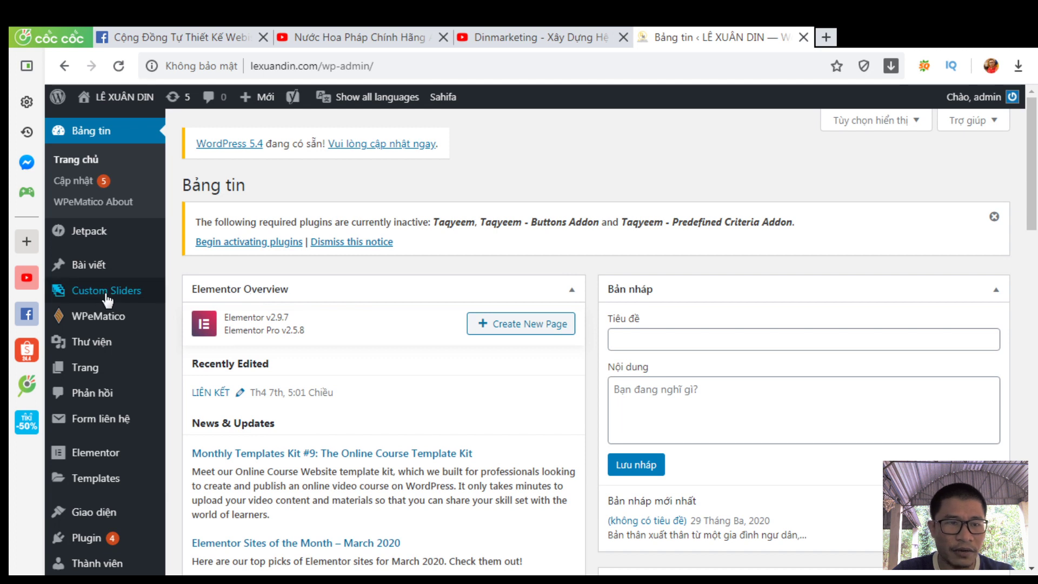
mouse_move(86, 367)
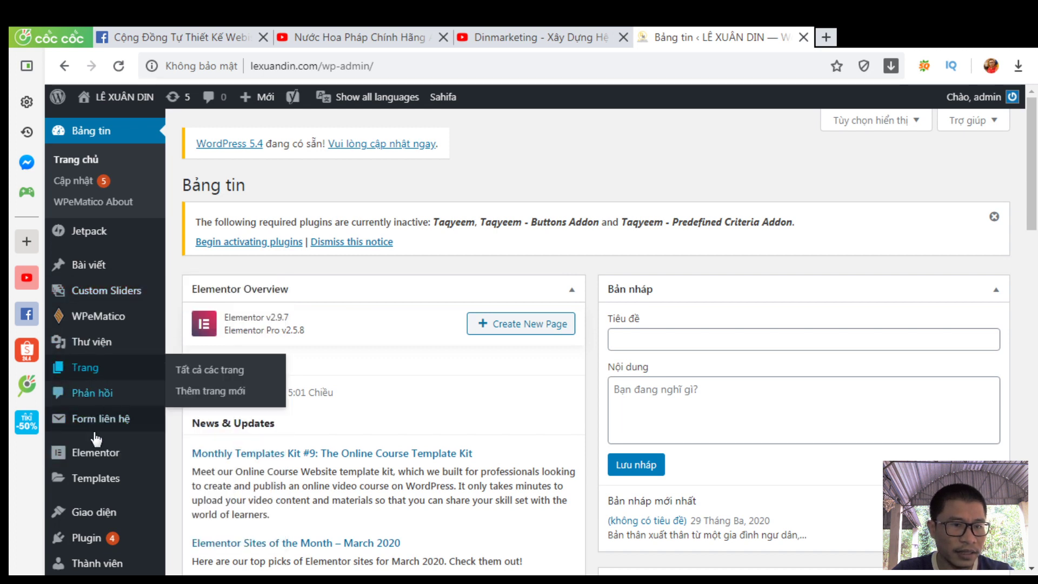
Open the Nhận dạng Site section in the lexuandin.com Customizer
scroll(98, 470, down, 1)
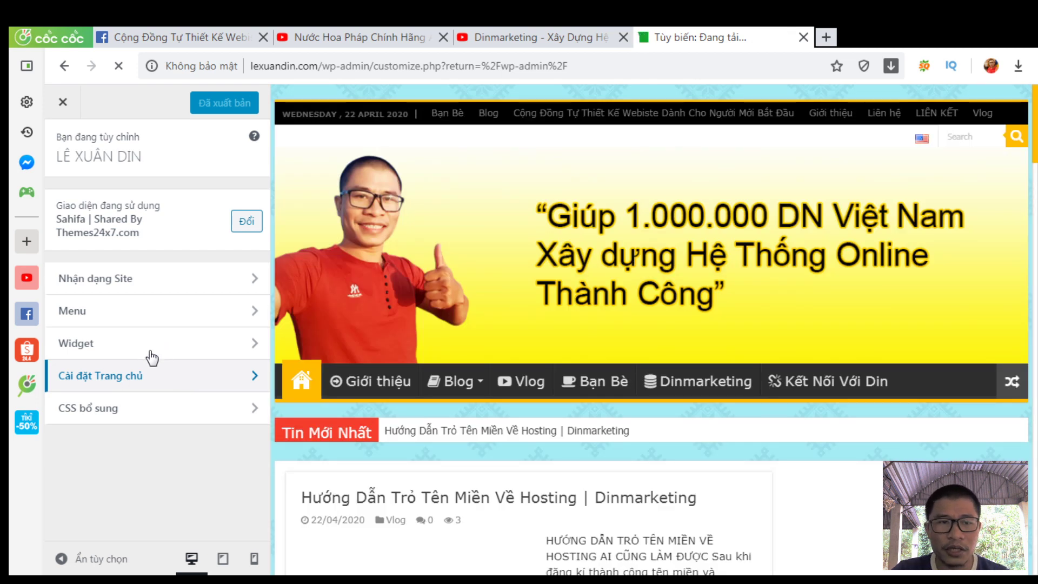
click(130, 287)
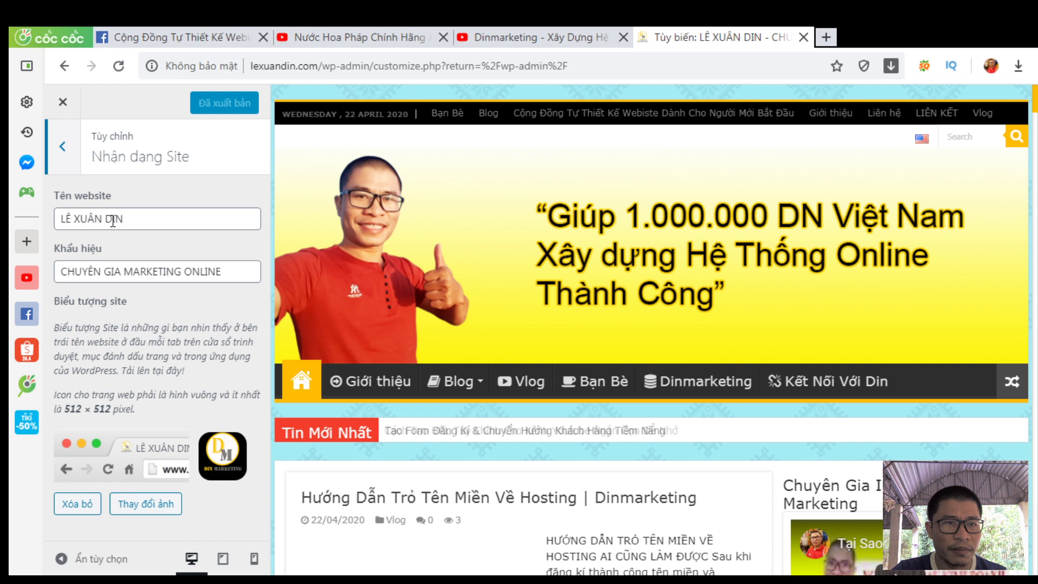
Check the Tên website and Khẩu hiệu fields, then choose Thay đổi ảnh under Biểu tượng site
click(113, 222)
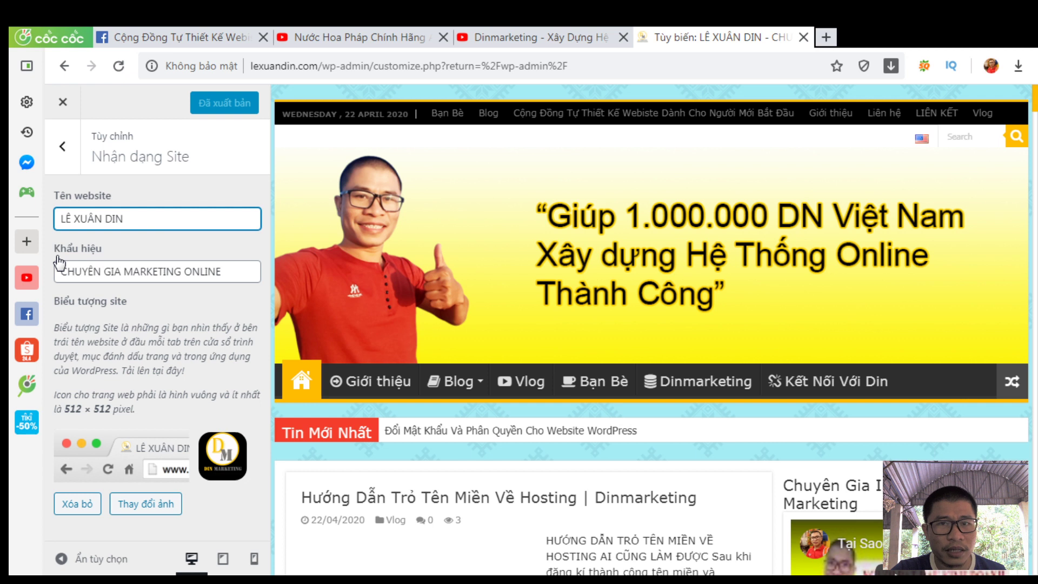
click(234, 274)
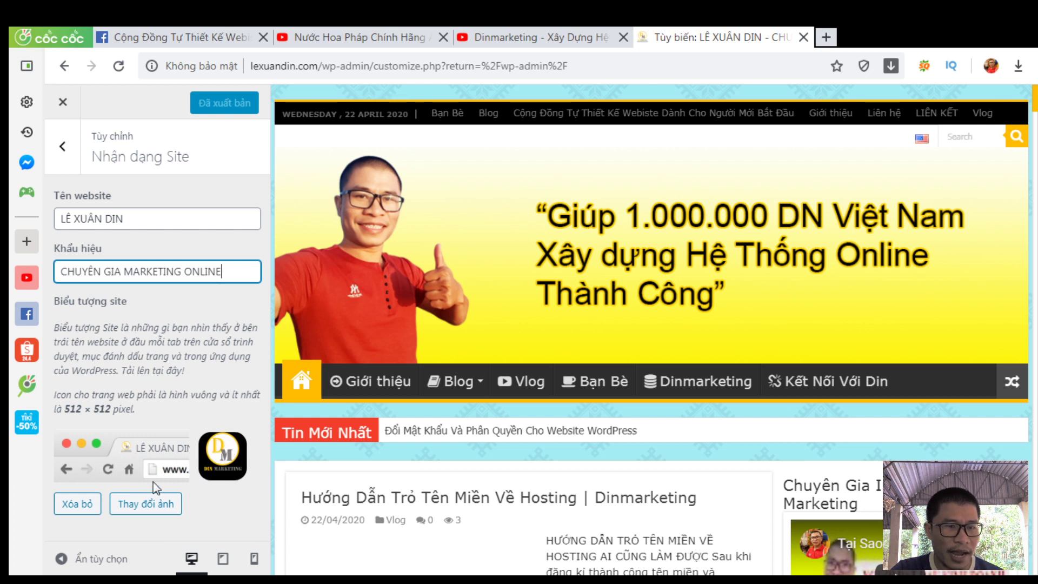
click(152, 505)
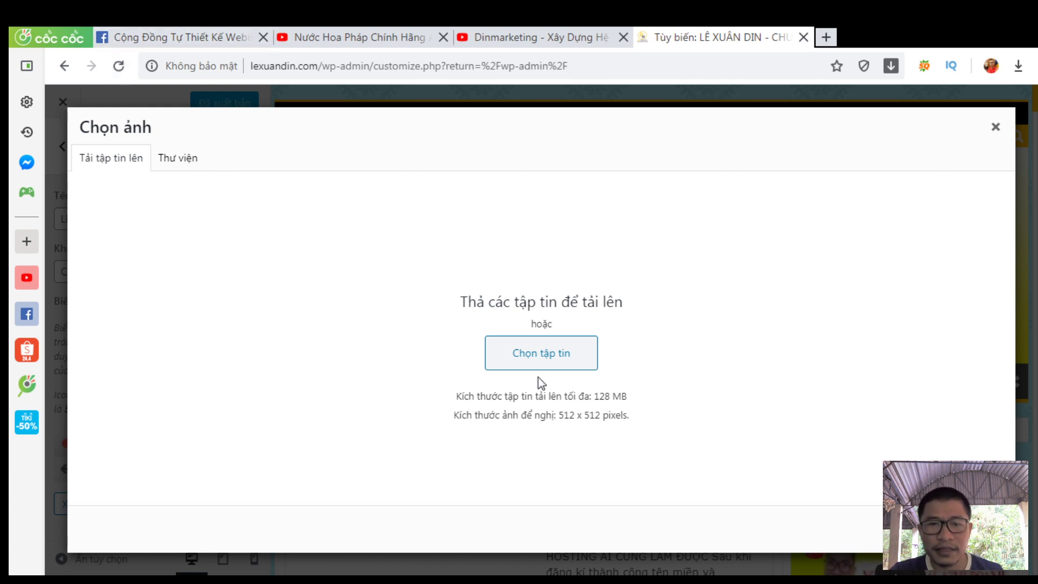
Select logo-dinmarketing.png from the Thư viện media library and confirm it for cropping
click(534, 358)
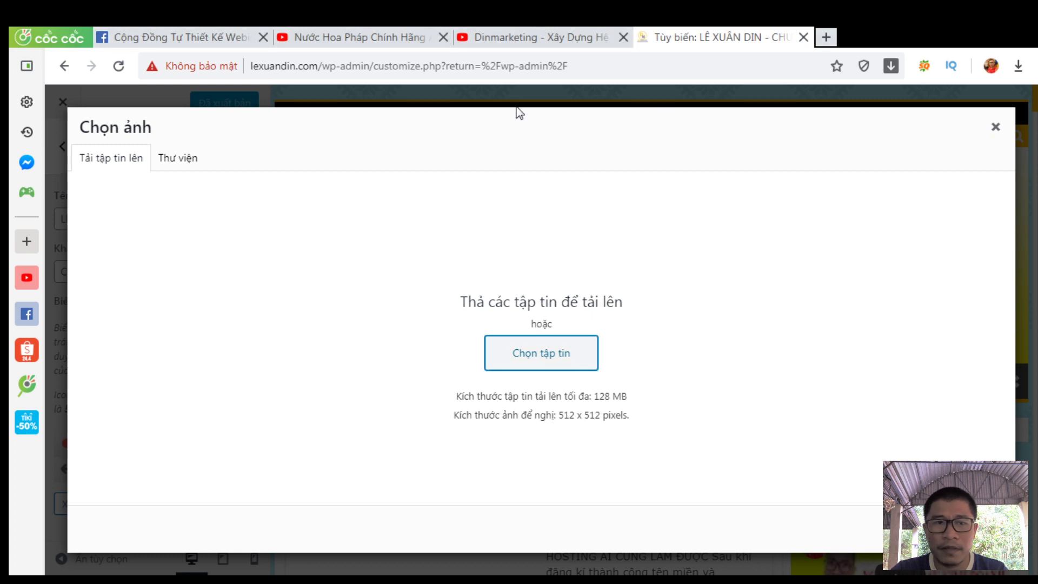
click(190, 162)
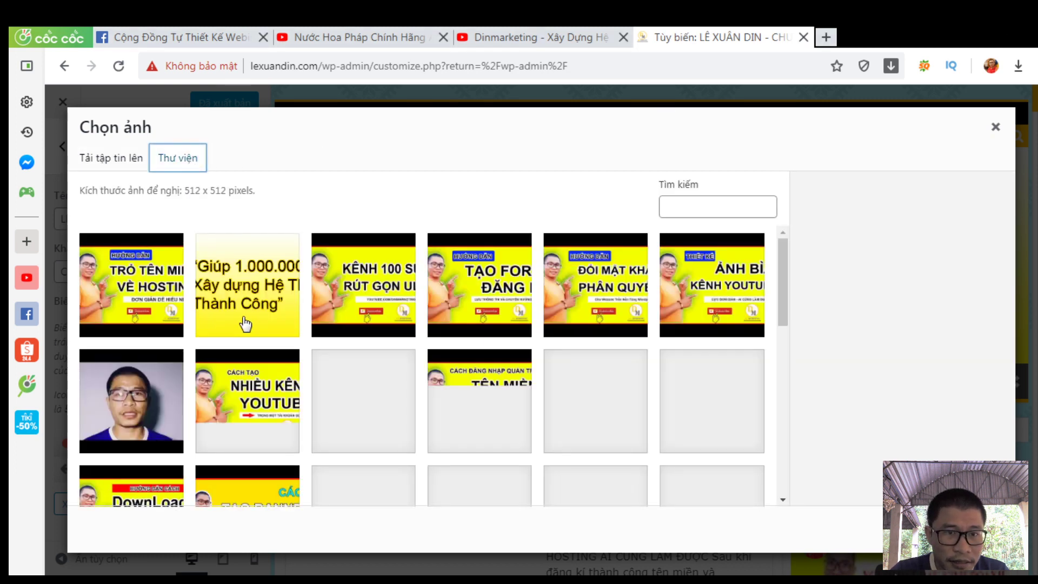
scroll(522, 371, down, 1)
scroll(524, 370, down, 5)
scroll(486, 369, down, 3)
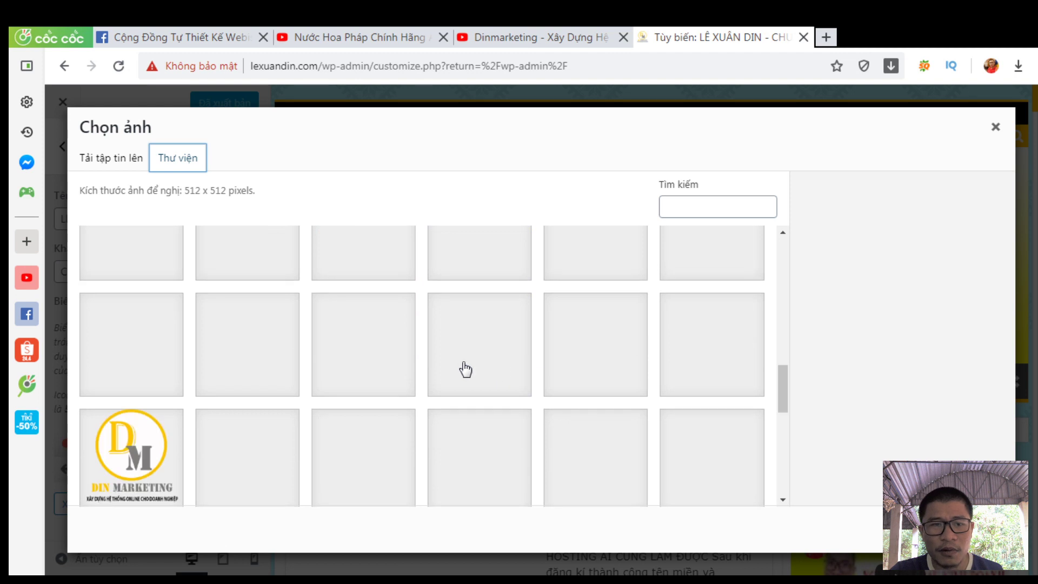
scroll(334, 362, down, 3)
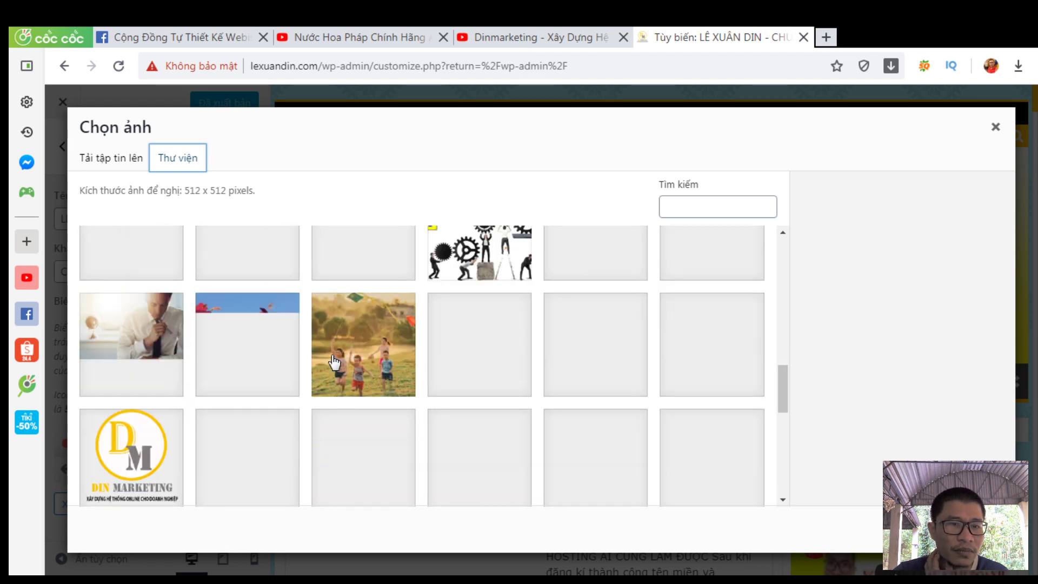
scroll(165, 436, down, 2)
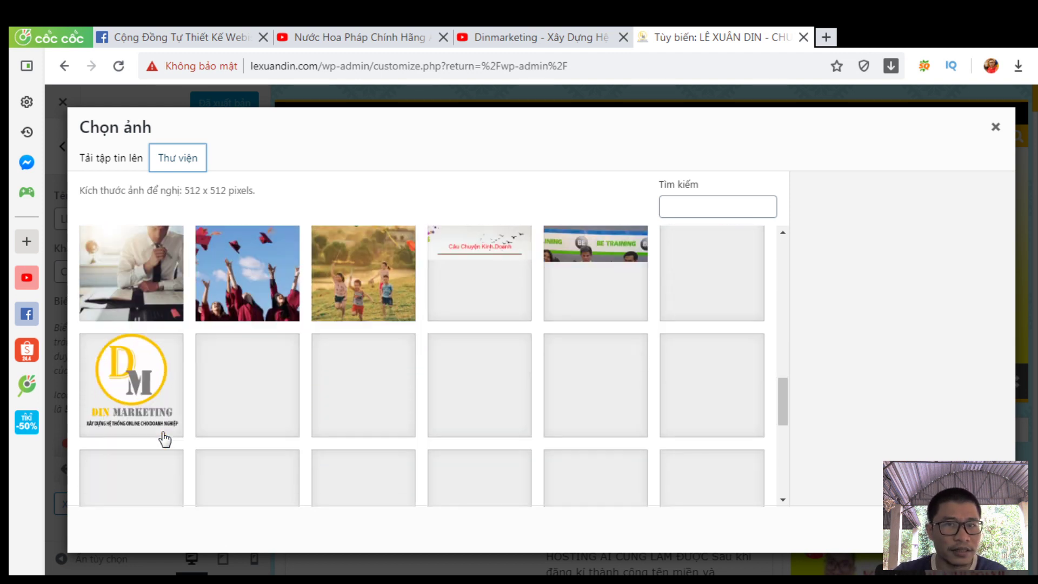
click(135, 385)
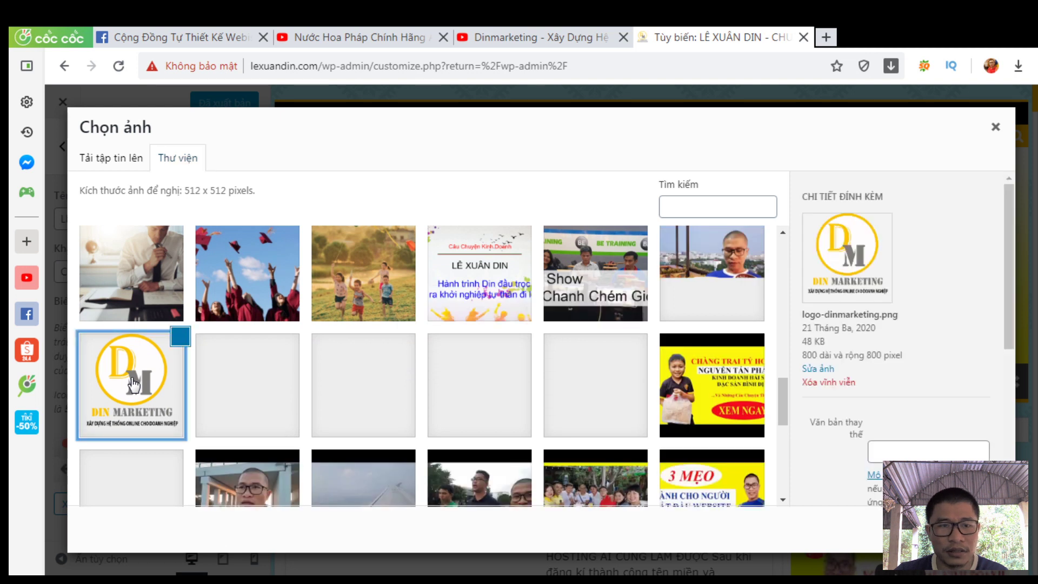
click(968, 530)
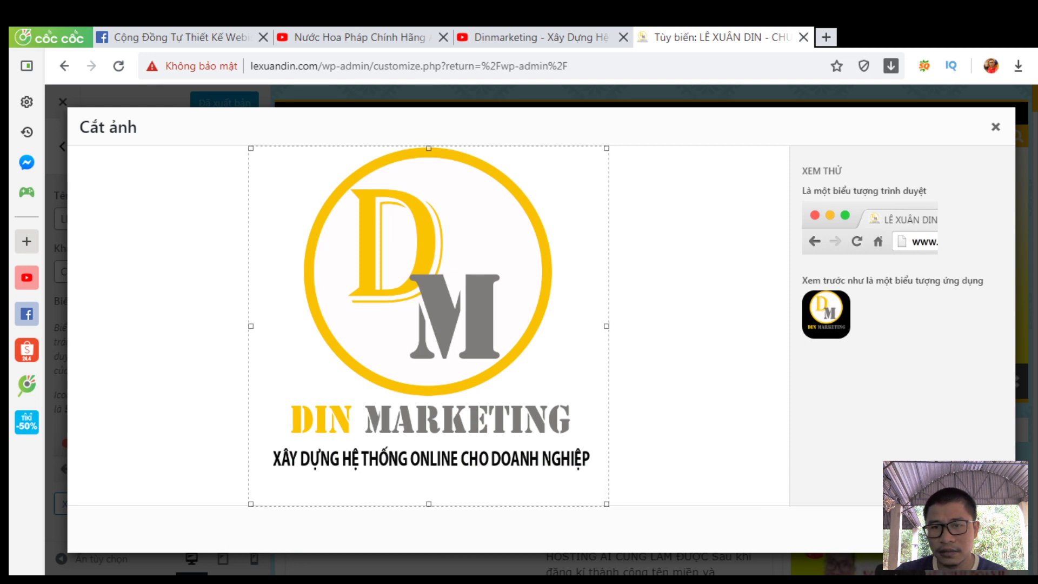
Accept the crop so the DM logo becomes the published site icon, then exit the Customizer
click(968, 530)
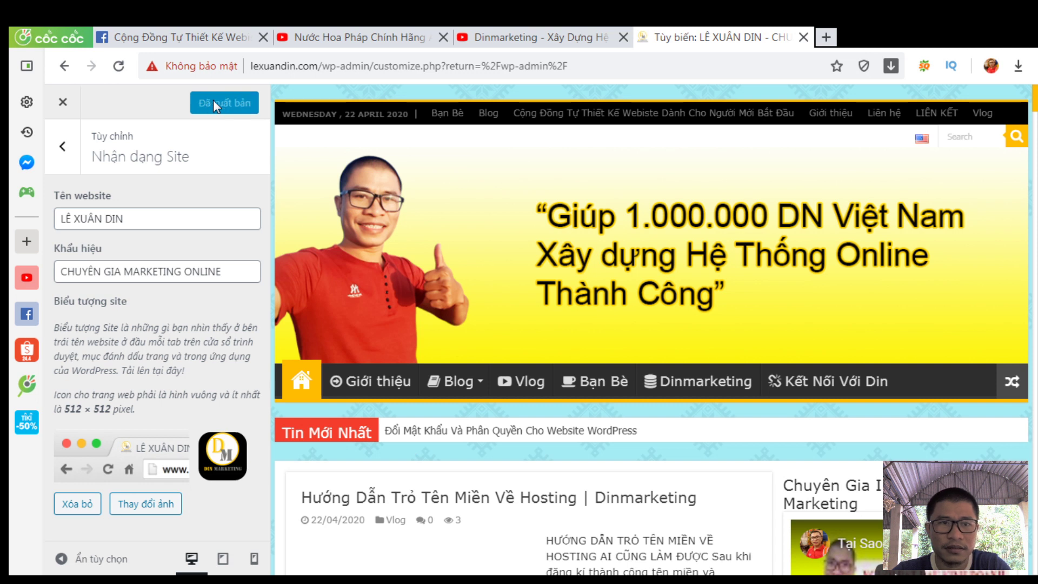
click(63, 102)
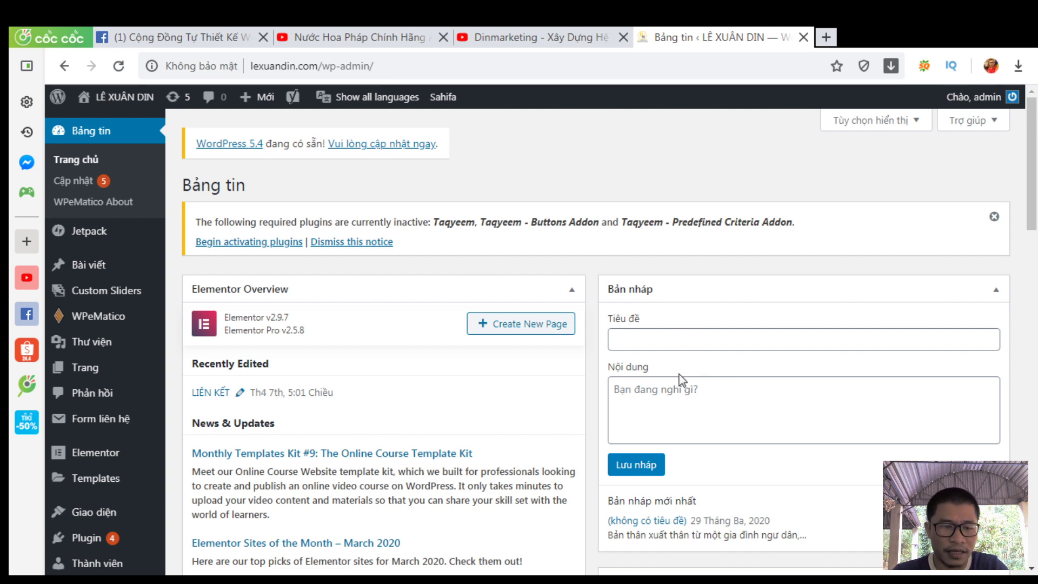
Return to the Dinmarketing YouTube tab and scroll down its channel page
click(519, 34)
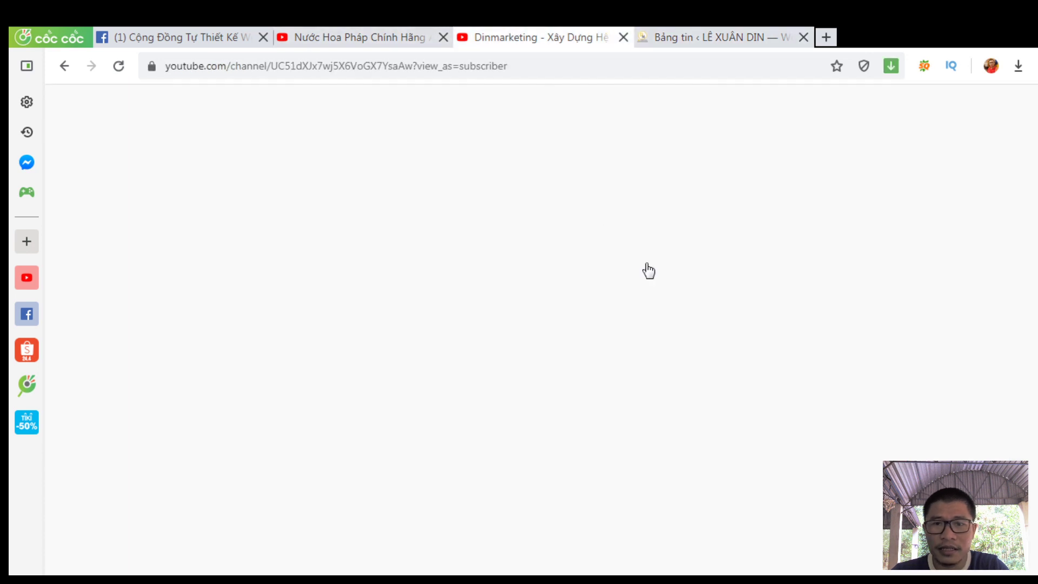
scroll(772, 335, down, 1)
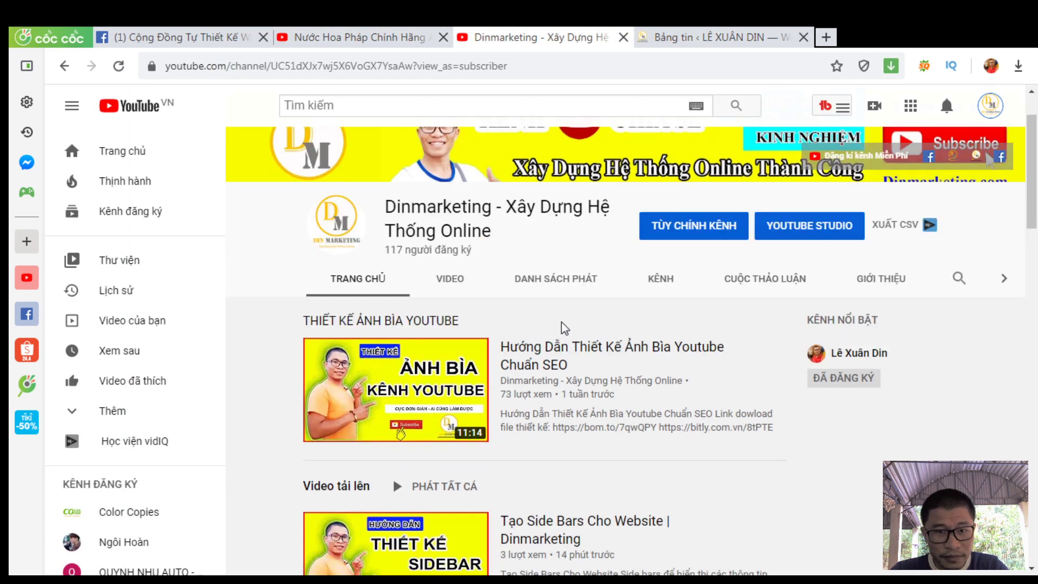